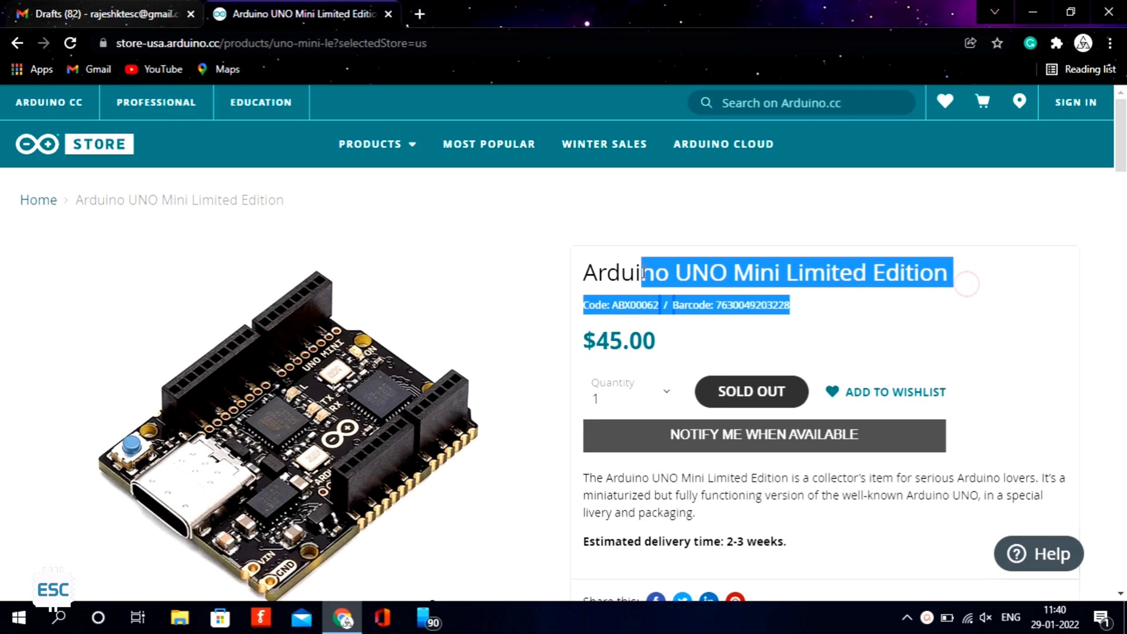
# - Browse the UNO Mini Limited Edition photo gallery full-screen to the black packaging-box photo
pyautogui.click(213, 228)
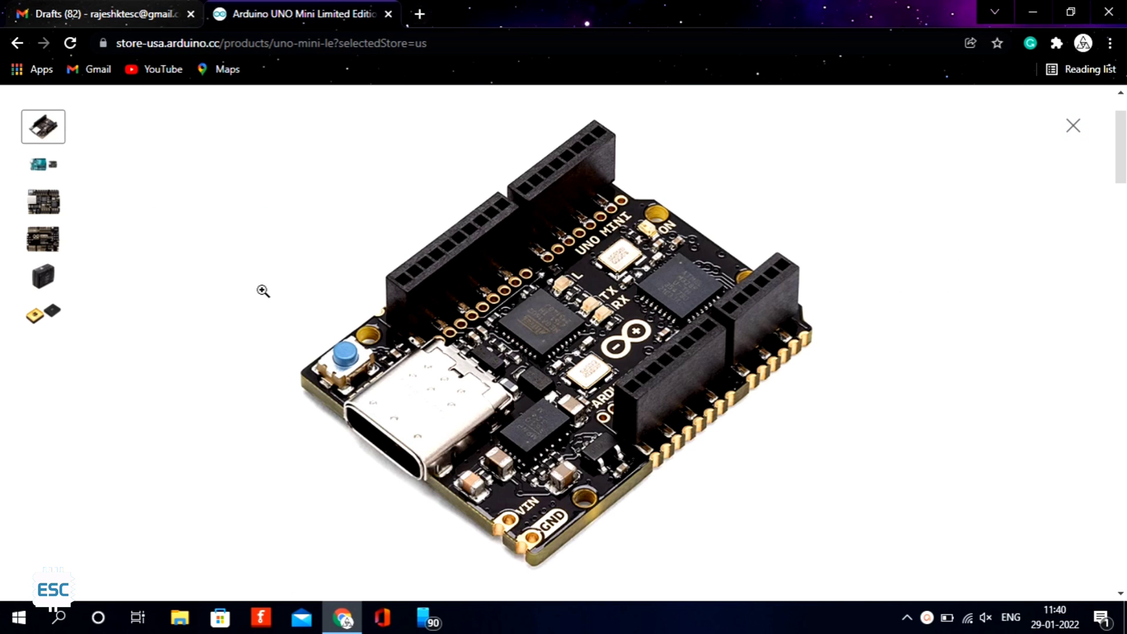
pyautogui.click(43, 165)
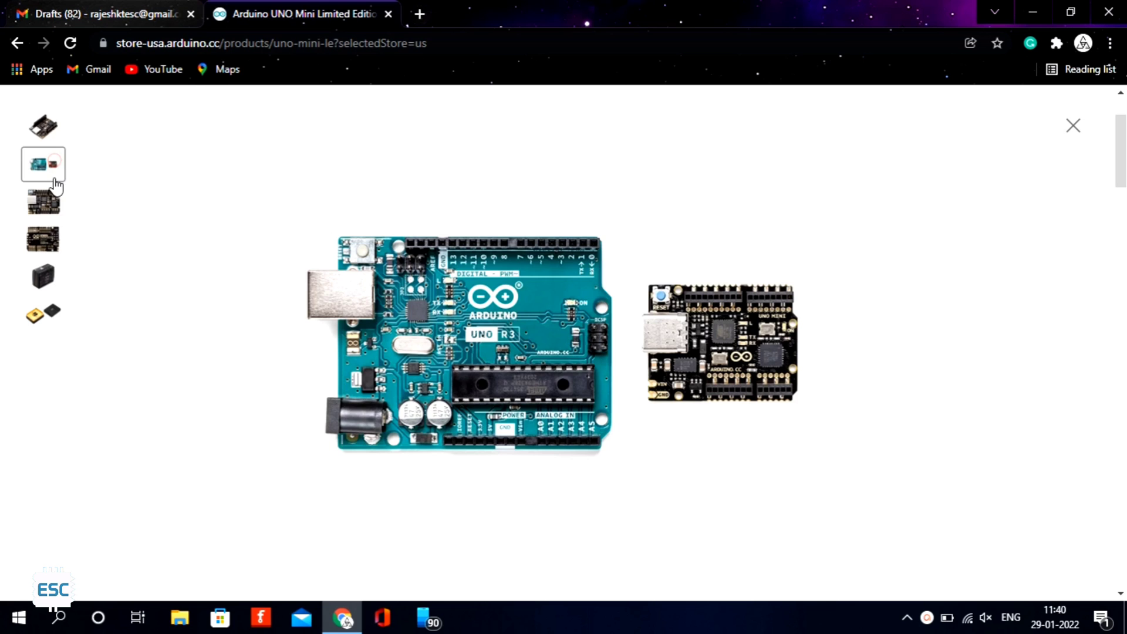
pyautogui.click(54, 202)
pyautogui.click(59, 249)
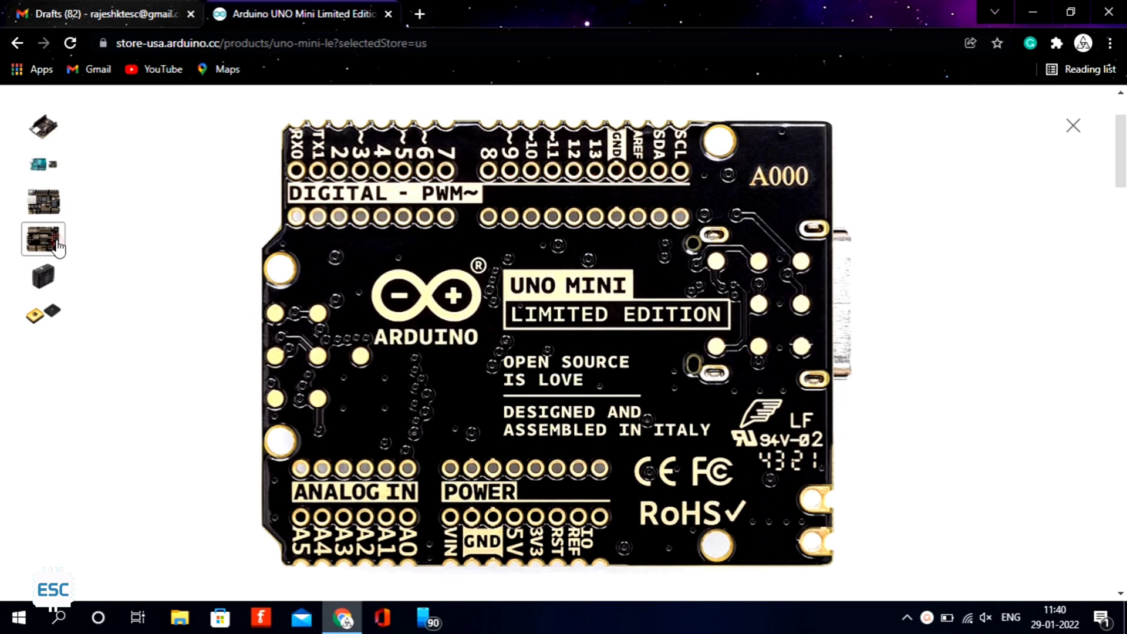
pyautogui.click(55, 265)
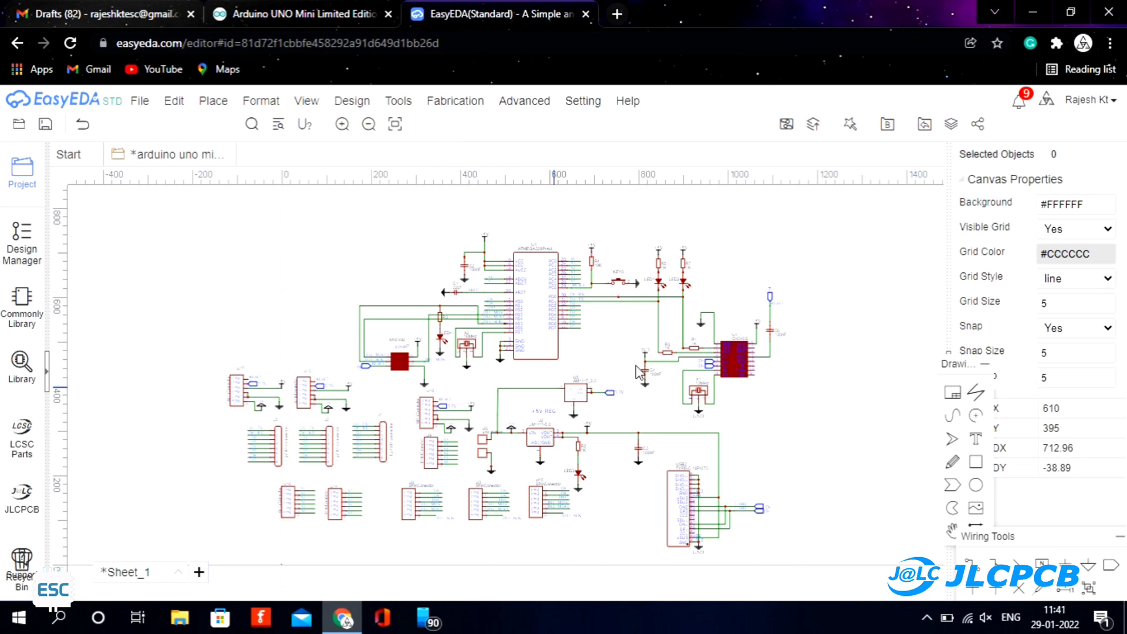
# - Zoom in and out around the UNO Mini clone design in EasyEDA
pyautogui.scroll(2, 461, 482)
pyautogui.scroll(2, 528, 458)
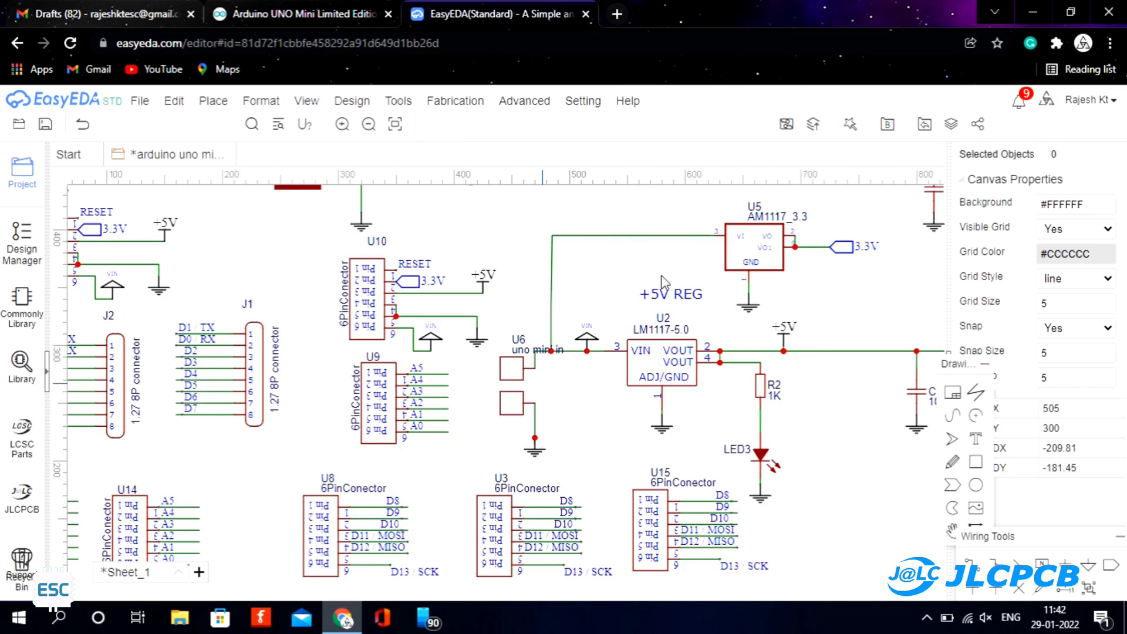
pyautogui.scroll(1, 587, 435)
pyautogui.scroll(1, 647, 414)
pyautogui.scroll(-3, 647, 414)
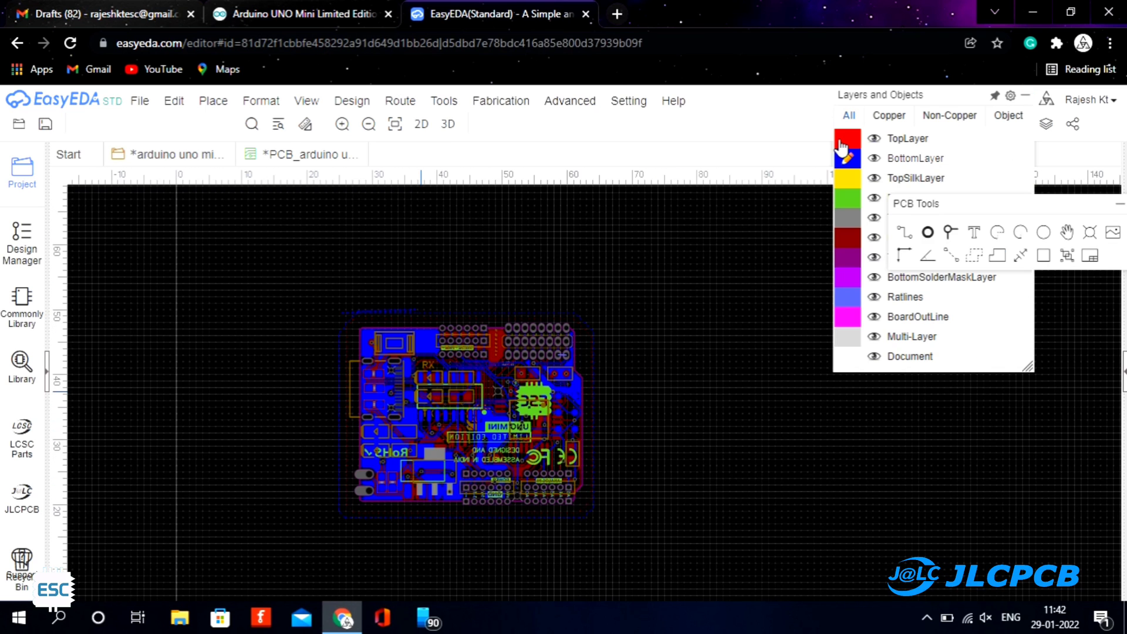
pyautogui.click(848, 138)
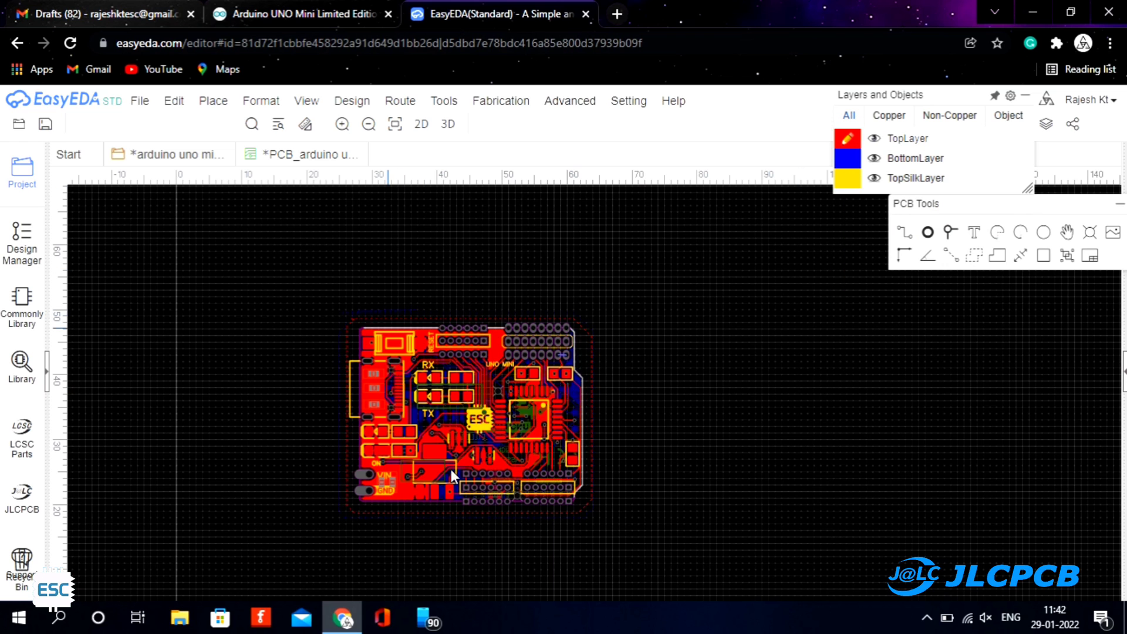
pyautogui.scroll(2, 496, 474)
pyautogui.scroll(-1, 495, 474)
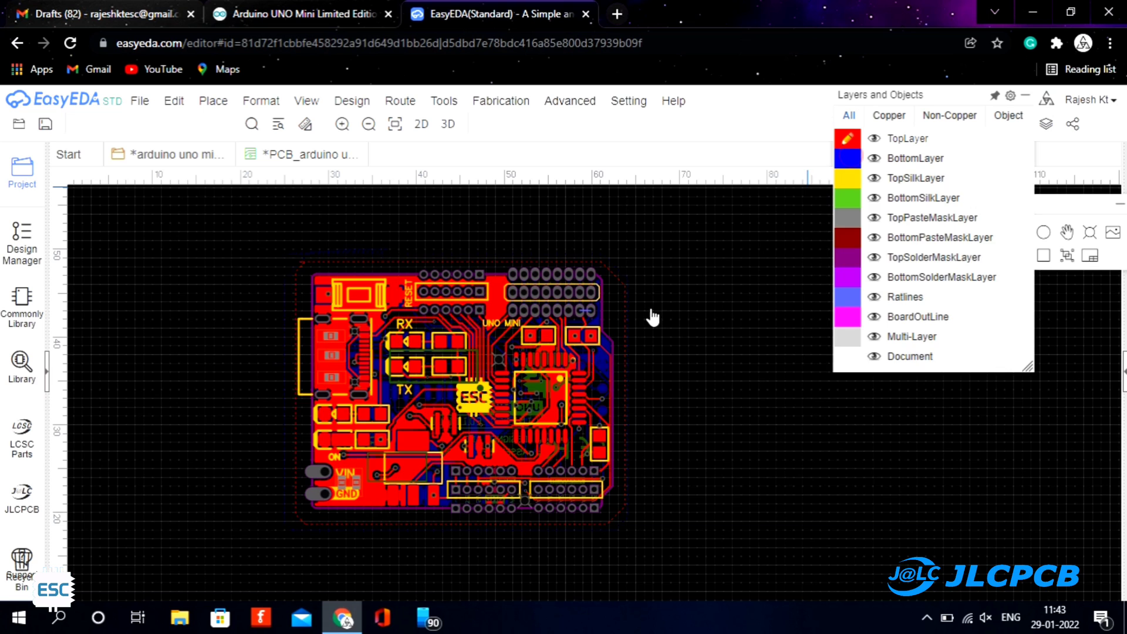
pyautogui.press('b')
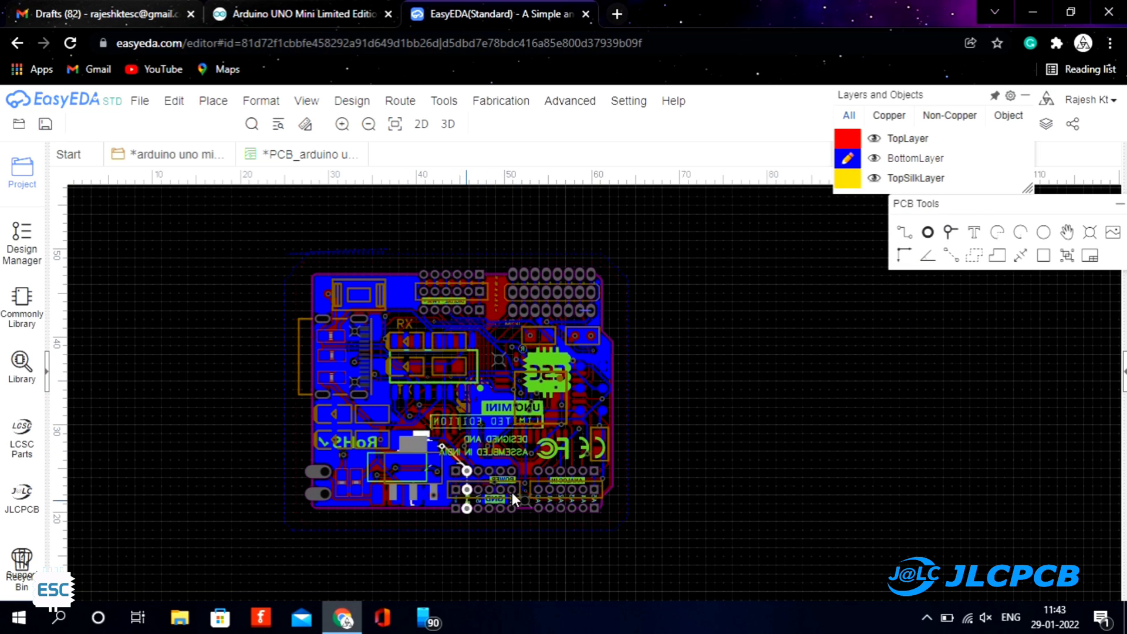
pyautogui.click(140, 101)
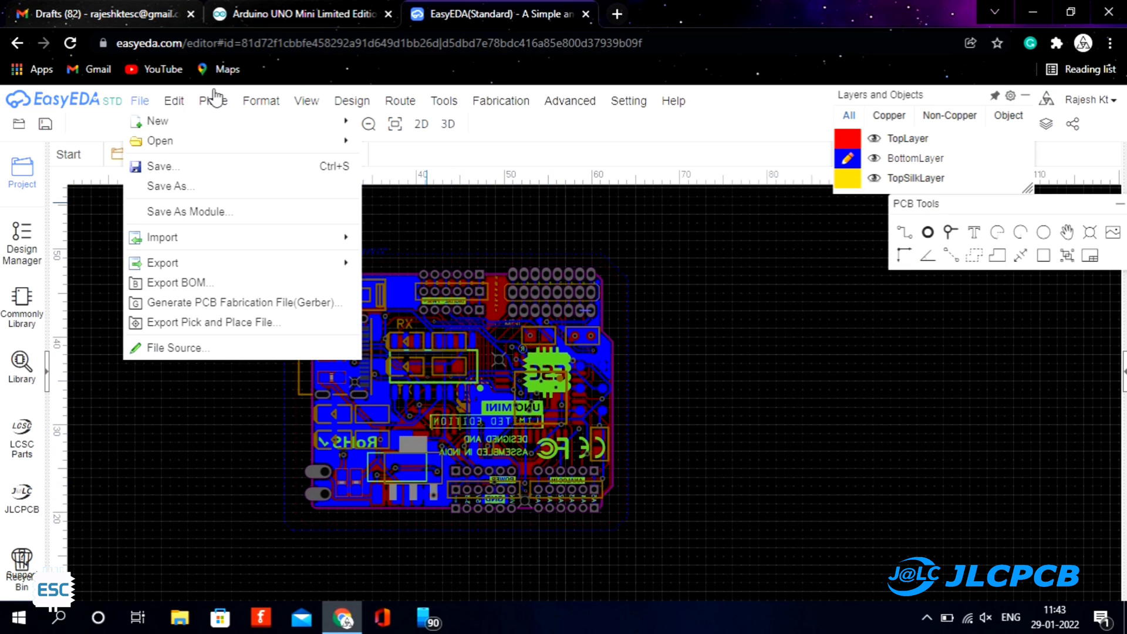
pyautogui.click(339, 101)
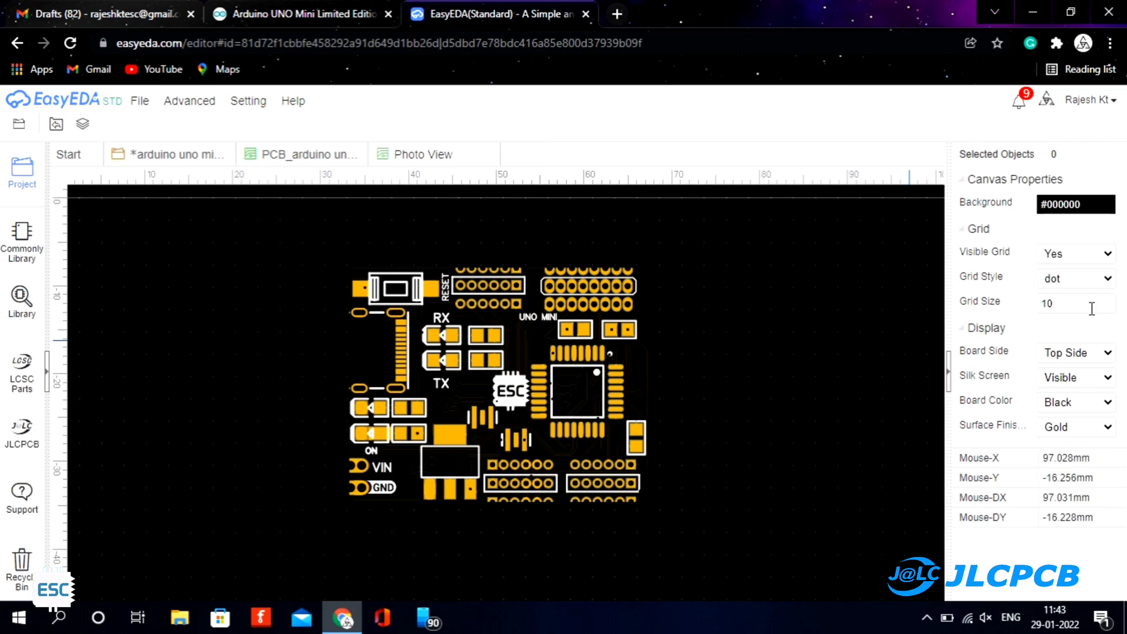
pyautogui.click(1075, 385)
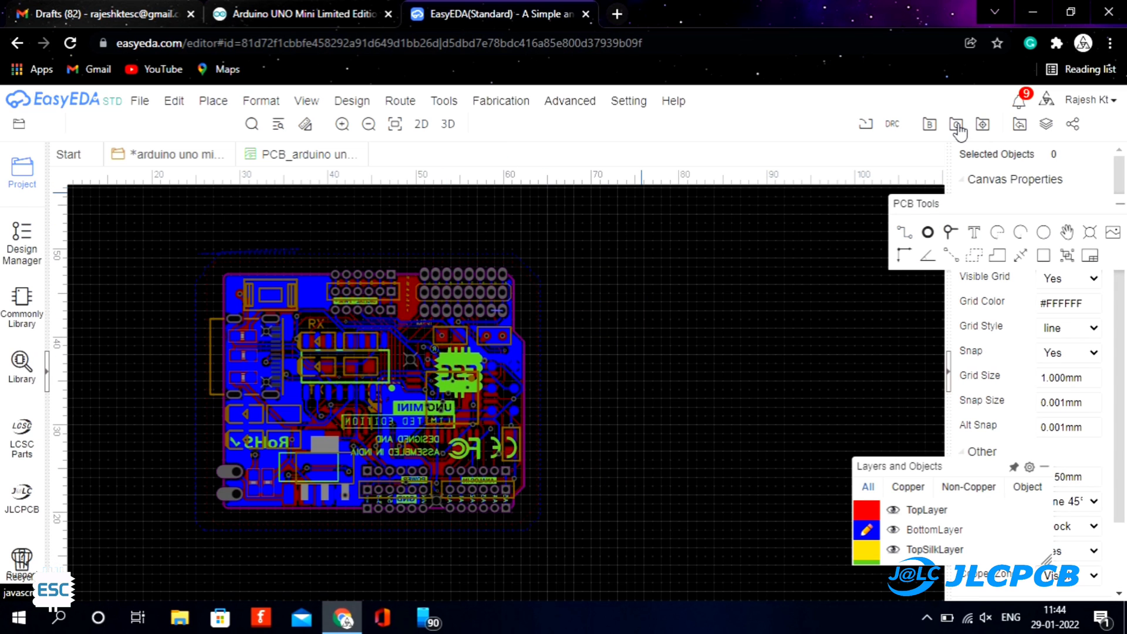
# - Export the board's Gerber zip without a rule check, then enter jlcpcb.com in a new tab
pyautogui.click(956, 125)
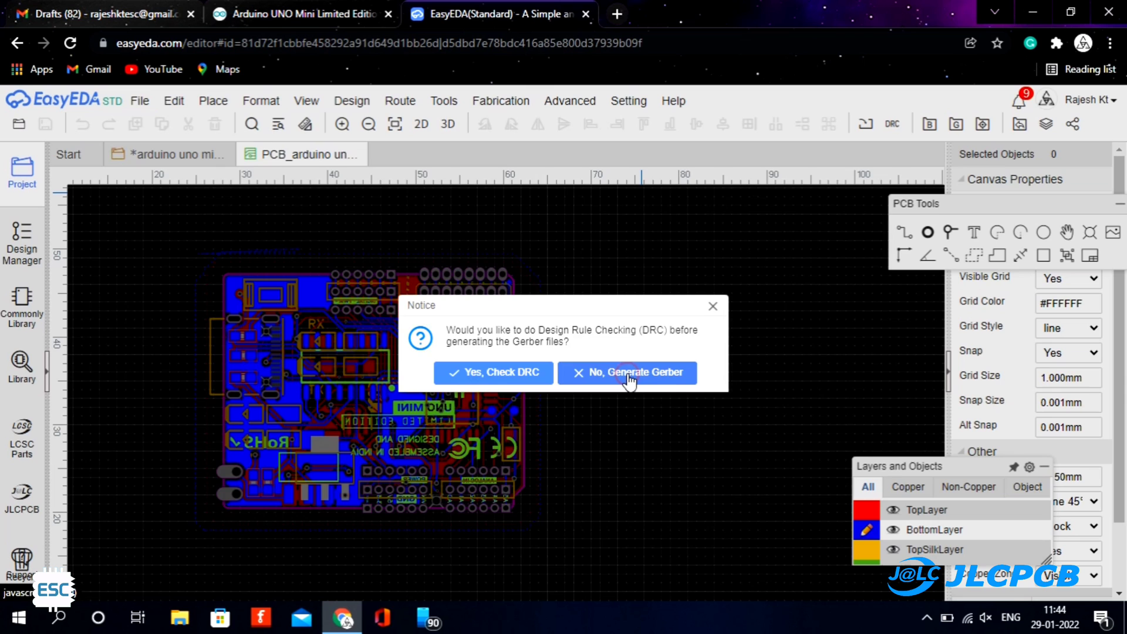
pyautogui.click(627, 376)
pyautogui.click(648, 551)
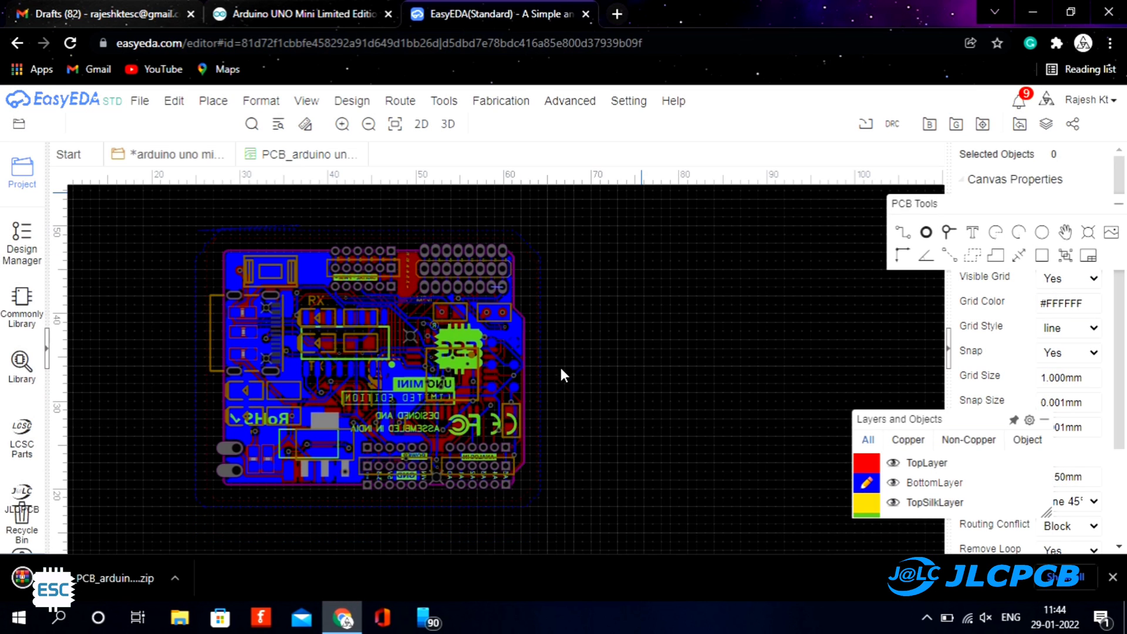
pyautogui.hotkey('ctrl', 't')
pyautogui.write('jlcpcb.com')
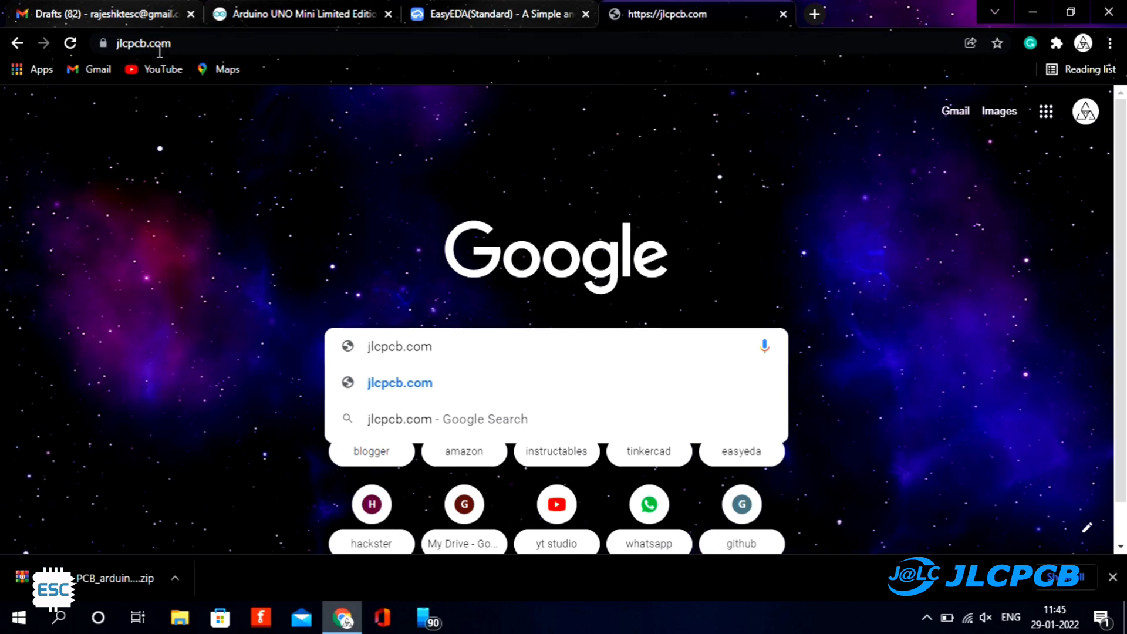
# - Load jlcpcb.com and reach the PCB instant quote page
pyautogui.click(110, 38)
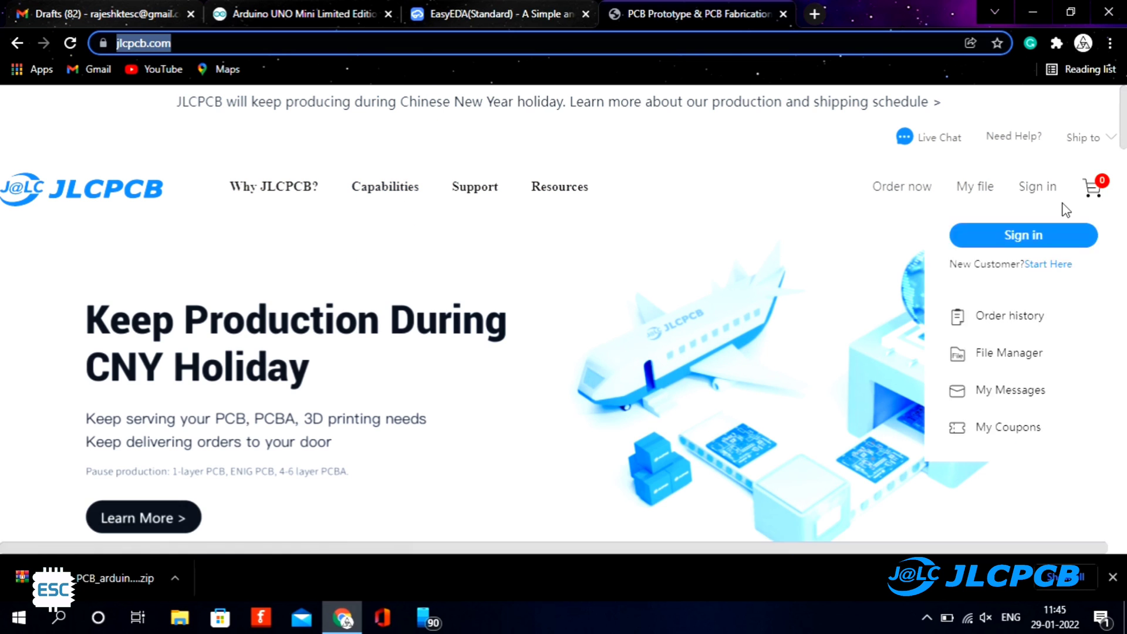
pyautogui.click(1090, 193)
pyautogui.scroll(-4, 948, 270)
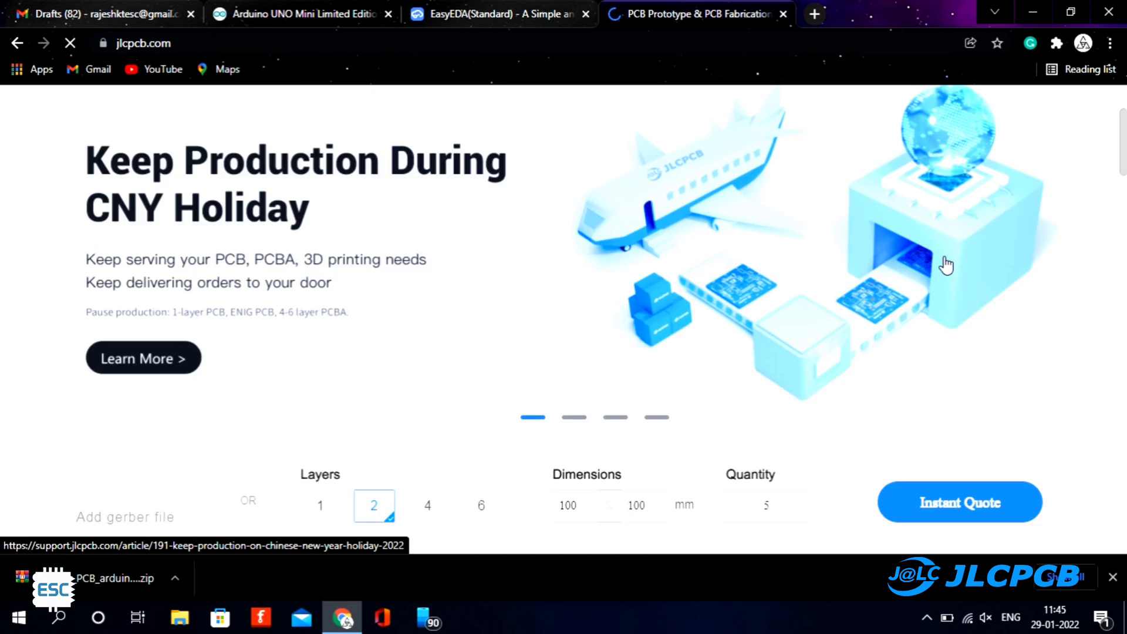
pyautogui.scroll(4, 946, 265)
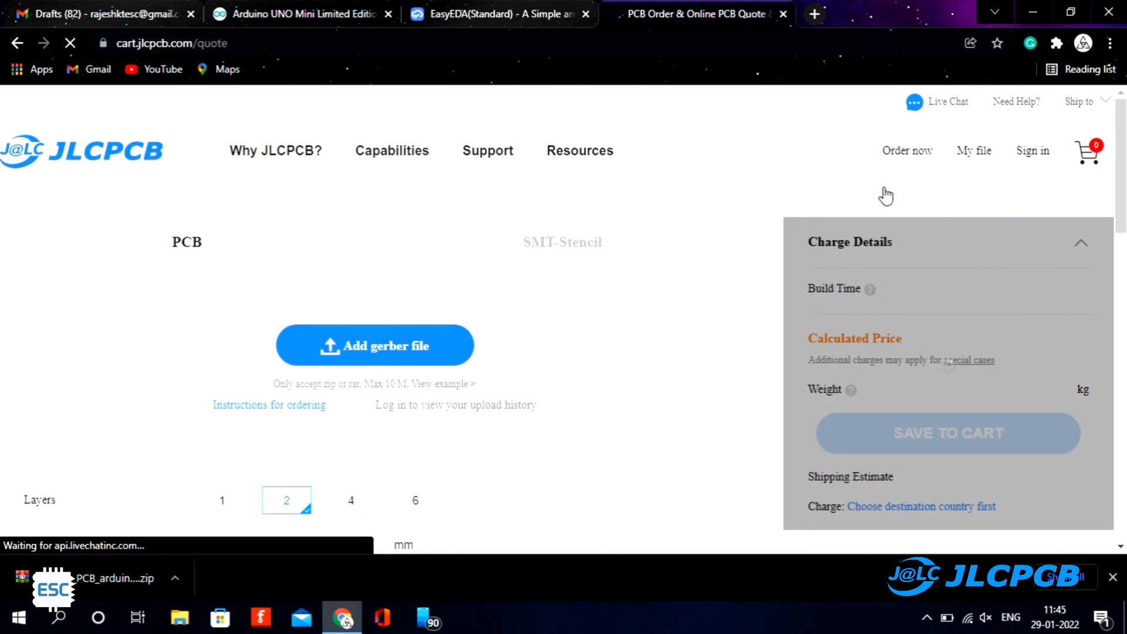
pyautogui.scroll(-3, 661, 356)
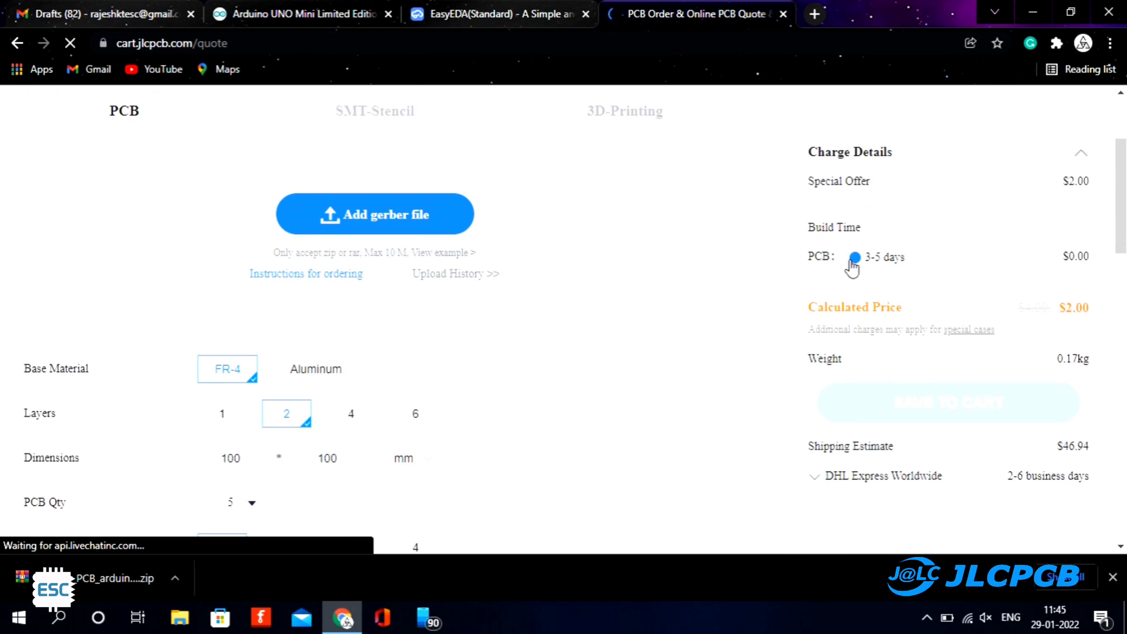
# - Upload the exported Gerber zip, which reads as a 26.7 × 34.2 mm board
pyautogui.click(421, 217)
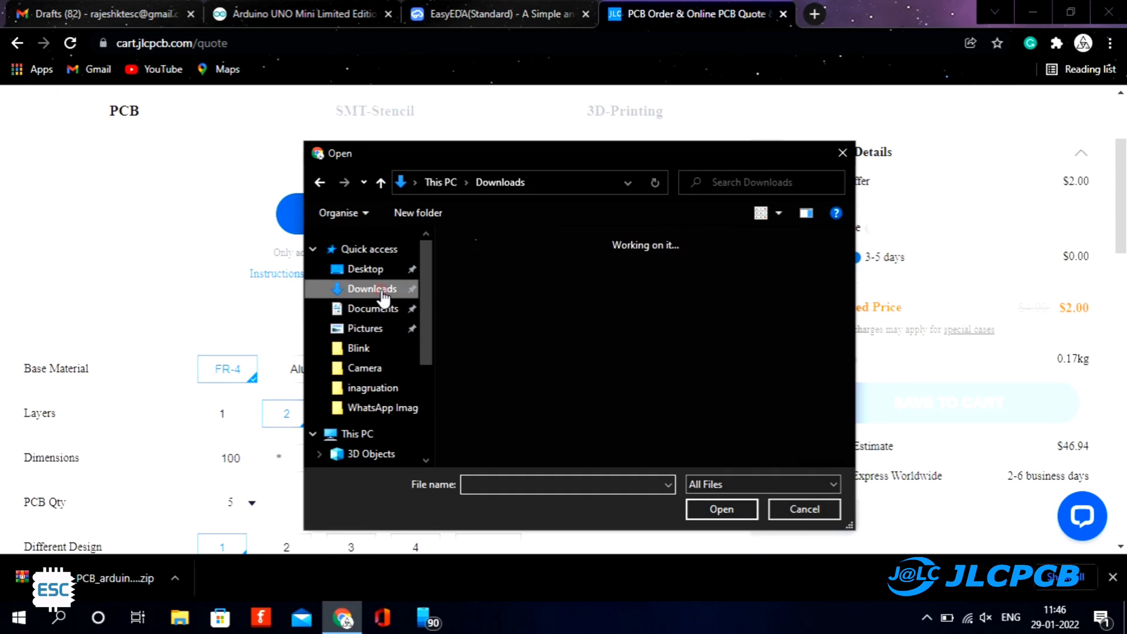
pyautogui.doubleClick(479, 287)
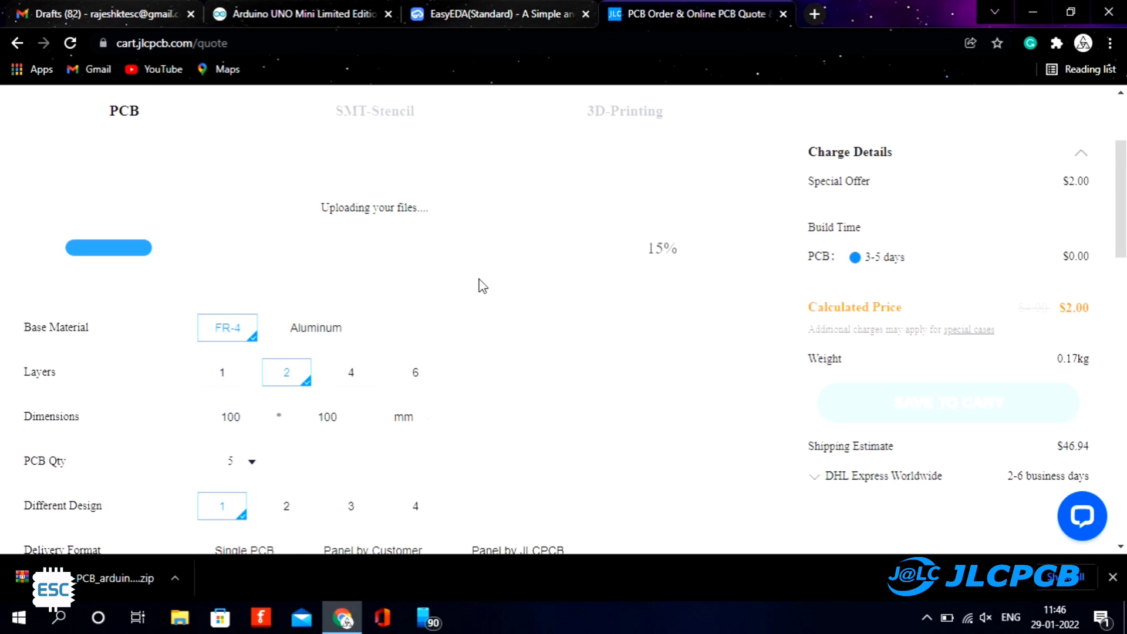
pyautogui.scroll(-5, 469, 258)
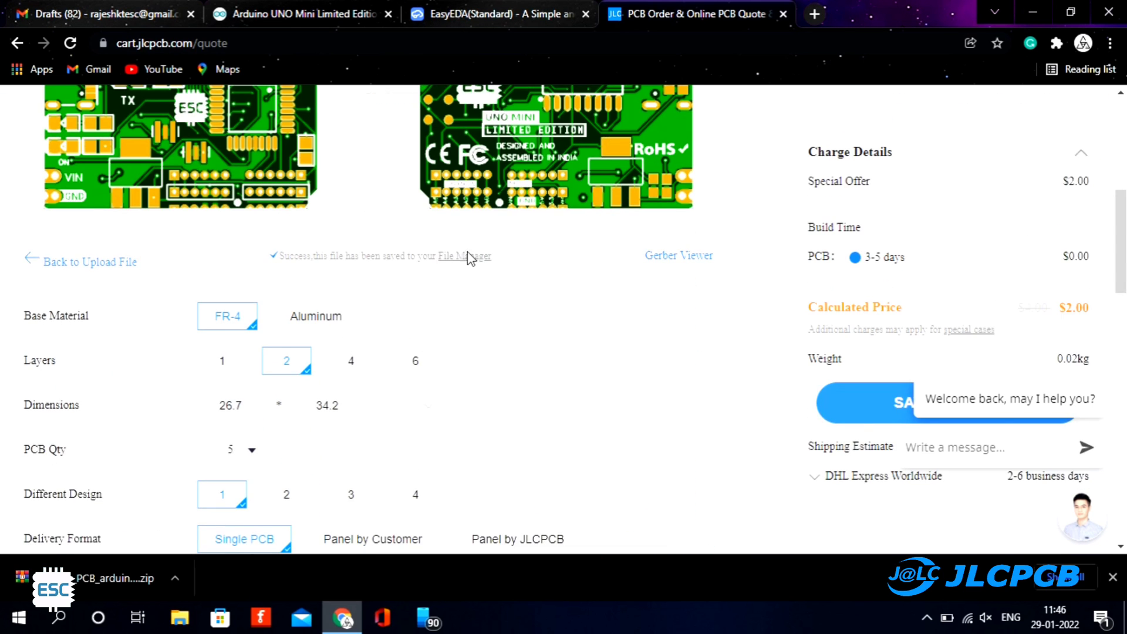
pyautogui.scroll(3, 469, 259)
pyautogui.scroll(-4, 360, 311)
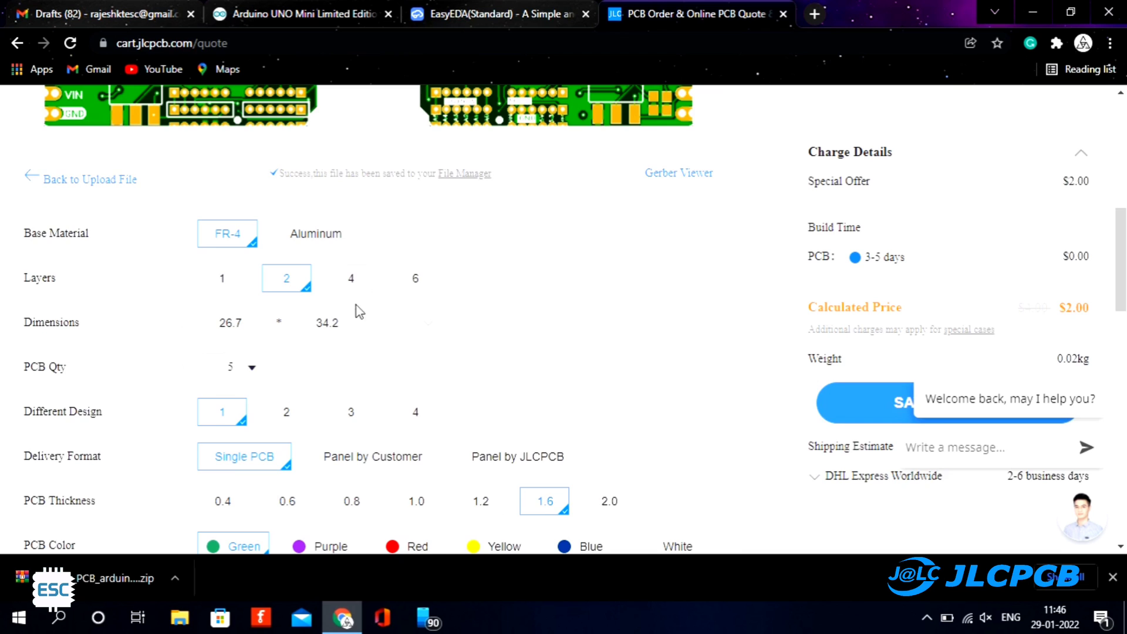
pyautogui.scroll(-1, 305, 306)
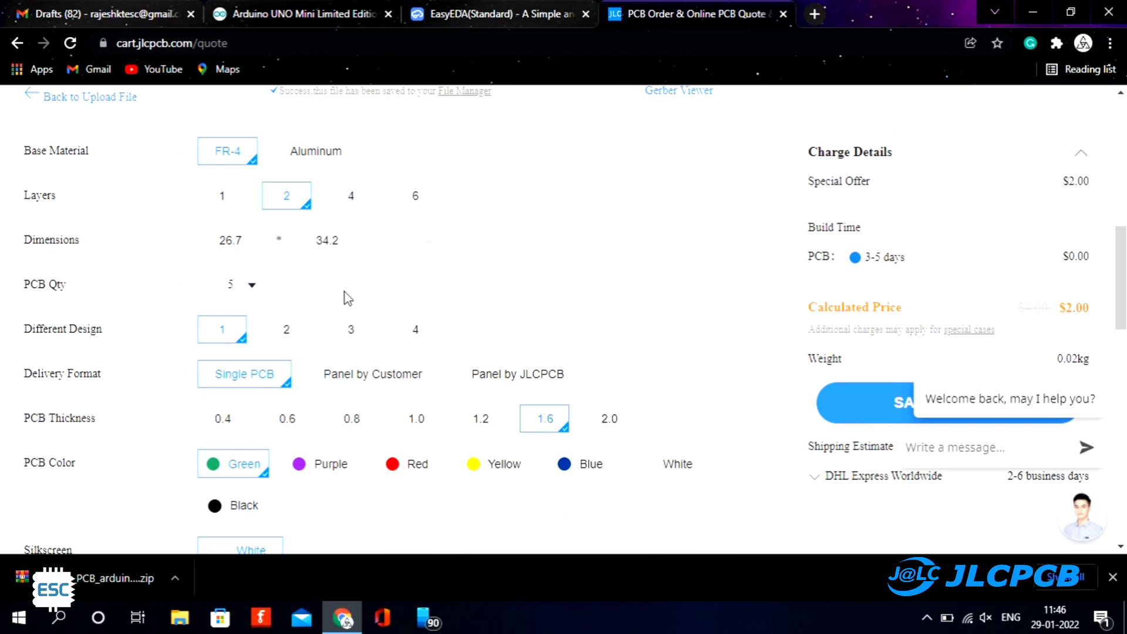
pyautogui.scroll(-1, 348, 298)
# - Set the PCB colour to Black and save the order to the cart
pyautogui.click(241, 425)
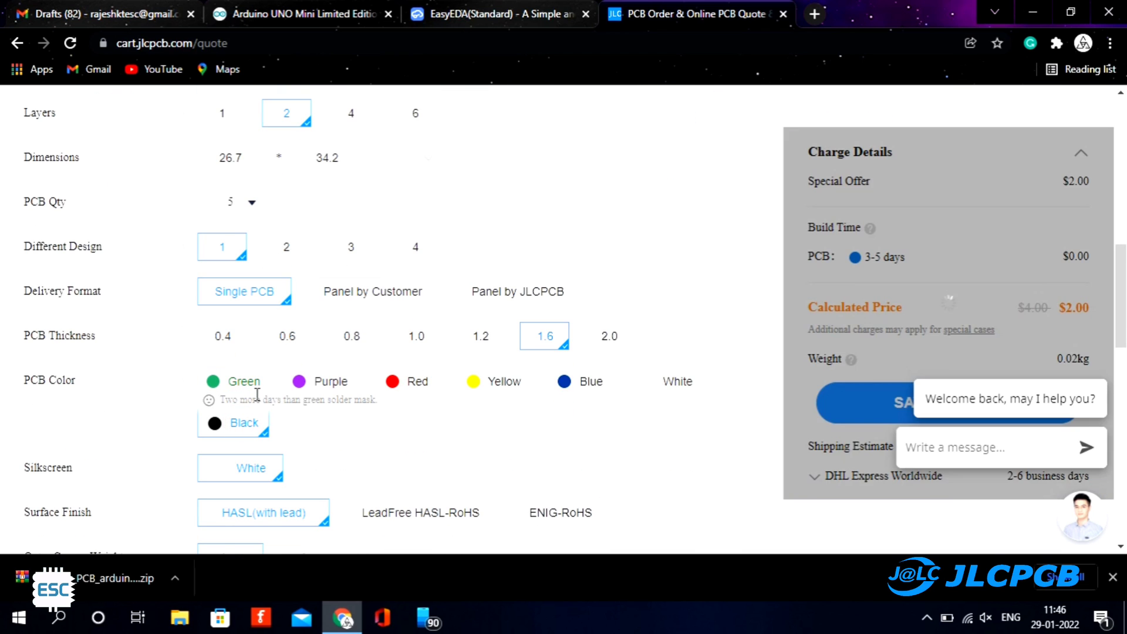
pyautogui.scroll(1, 262, 390)
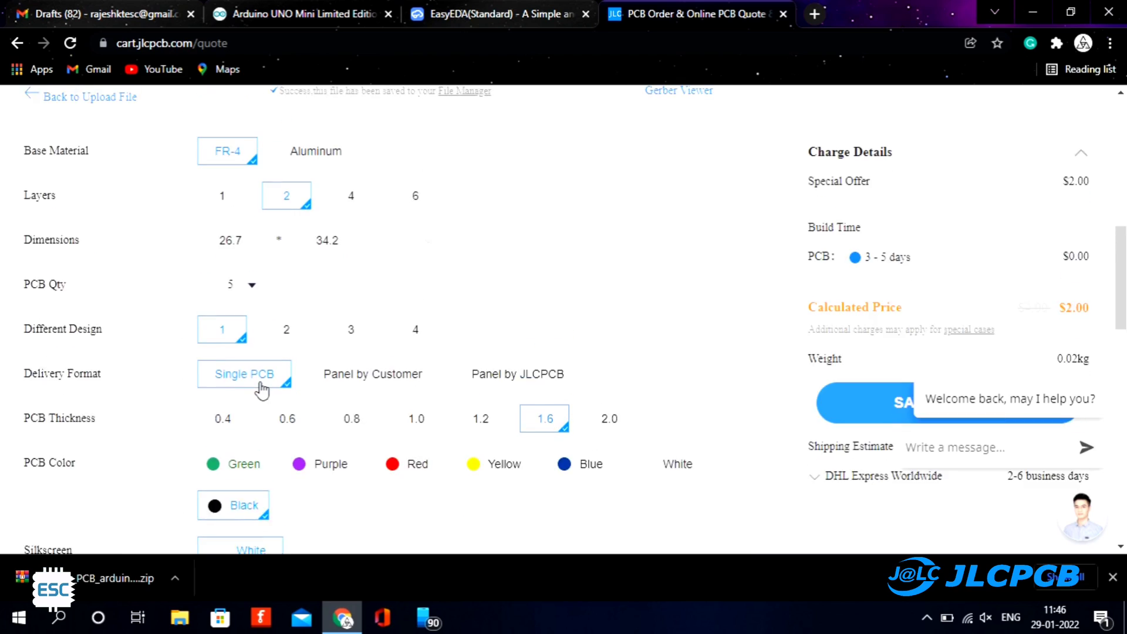
pyautogui.scroll(-5, 262, 390)
pyautogui.click(925, 251)
pyautogui.click(951, 409)
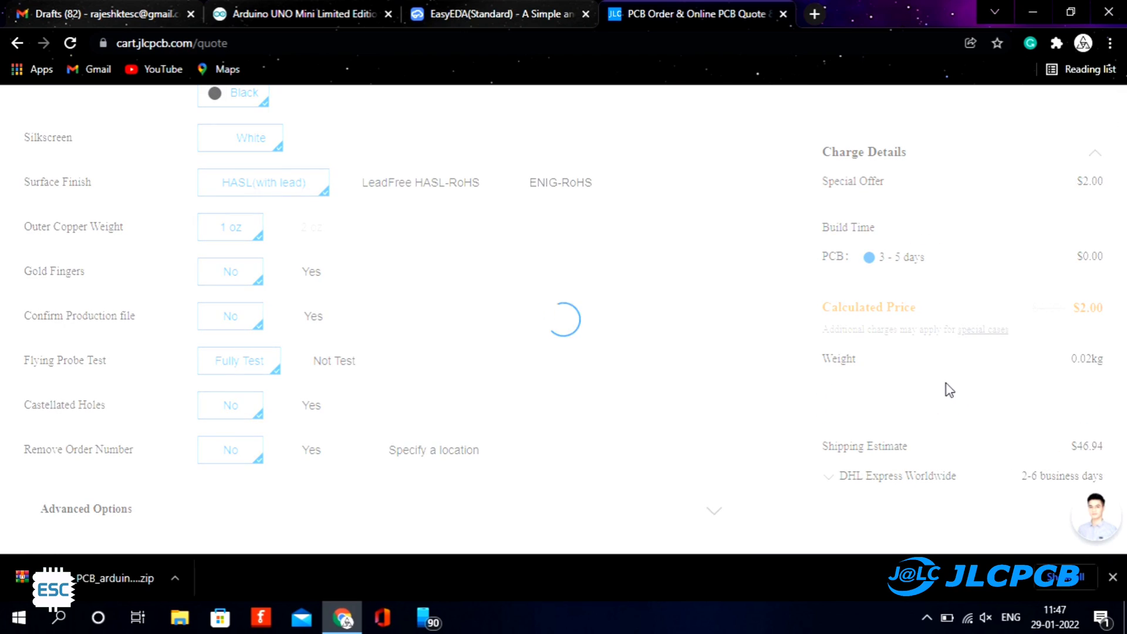